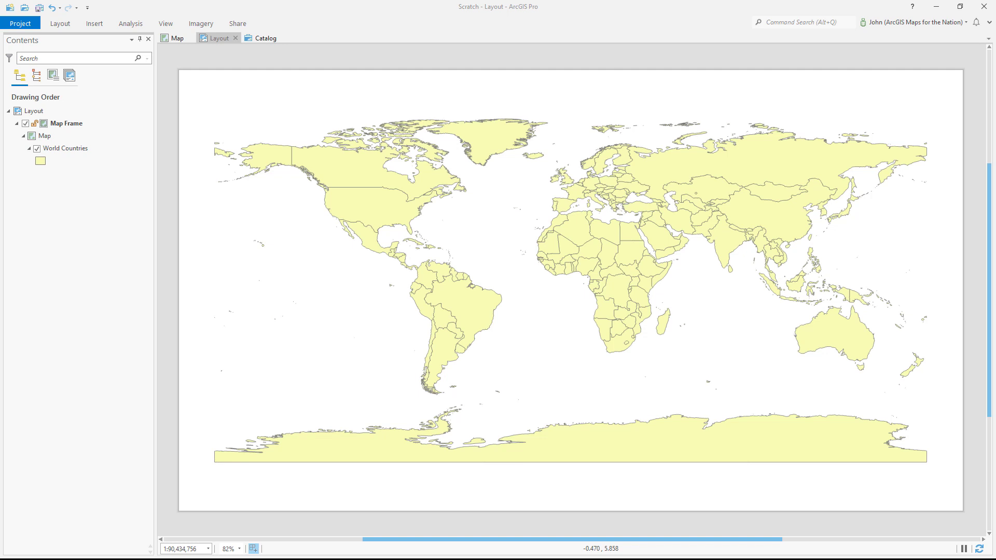
- Give the World Countries layer Graduated Colors symbology on the Internet Connectivity 1968 field
{"action": "left_click", "coordinate": [82, 151]}
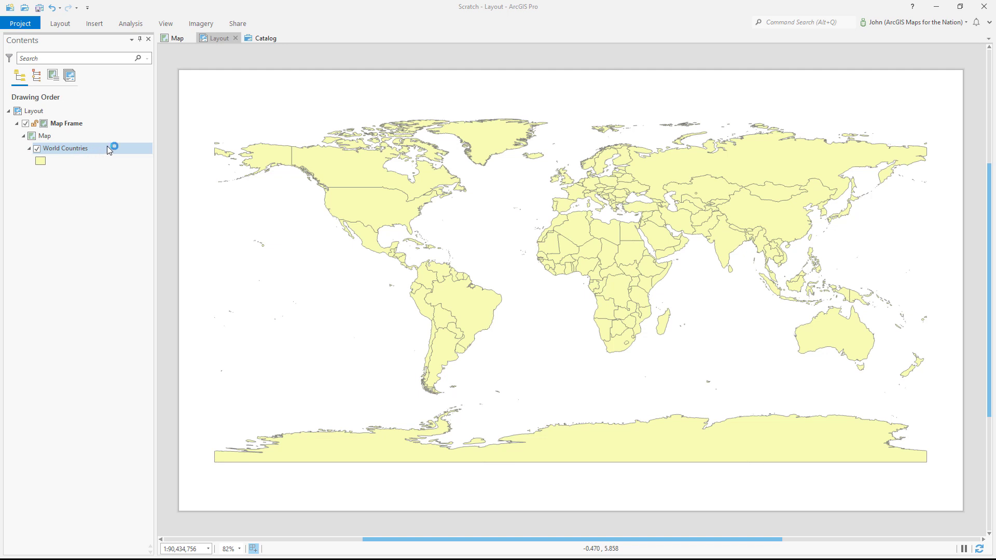
{"action": "right_click", "coordinate": [107, 147]}
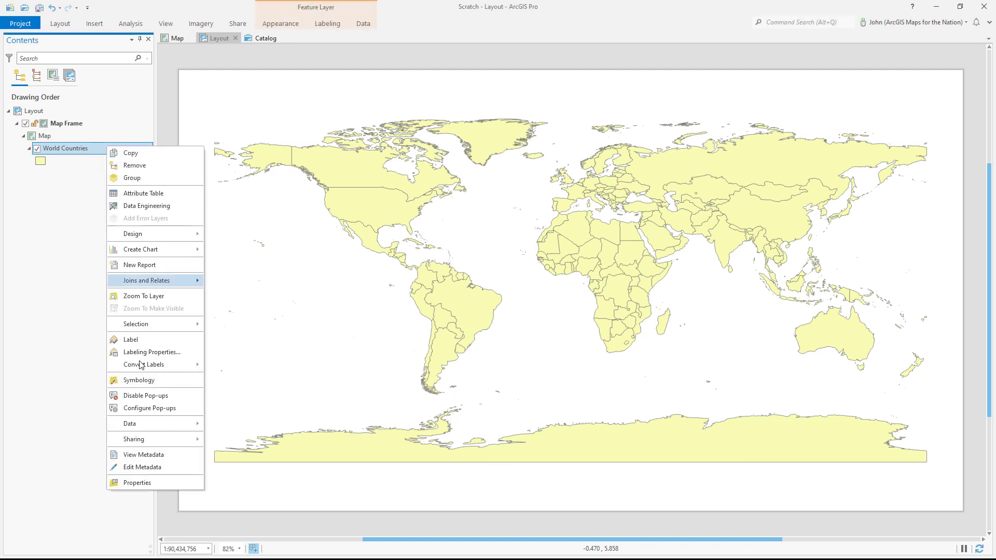
{"action": "left_click", "coordinate": [139, 380]}
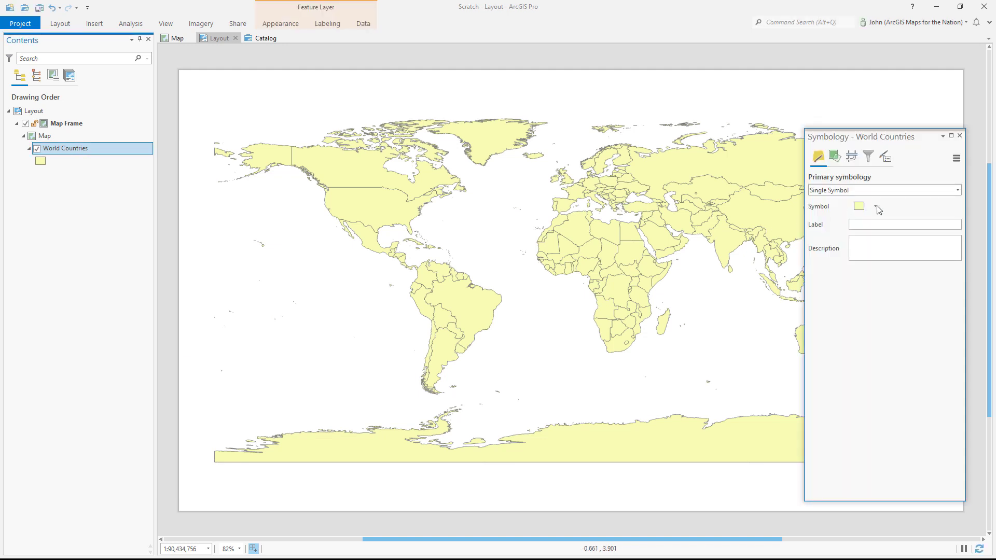
{"action": "left_click", "coordinate": [957, 191]}
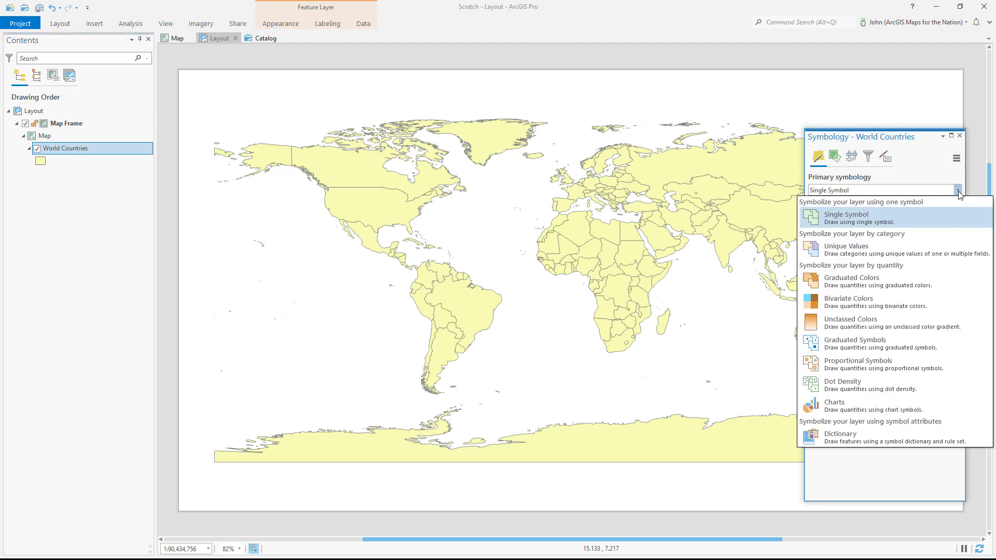
{"action": "left_click", "coordinate": [834, 285]}
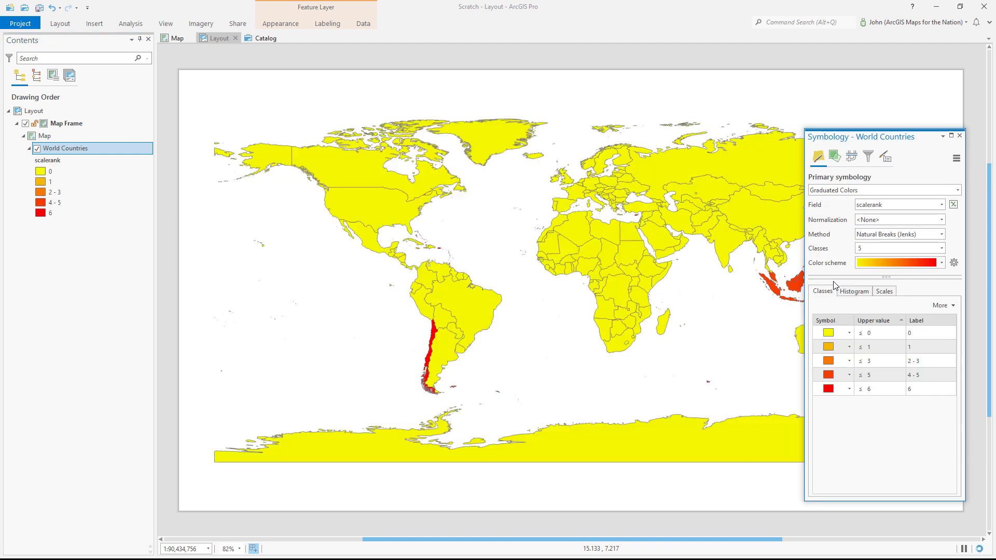
{"action": "left_click", "coordinate": [941, 205]}
{"action": "left_click", "coordinate": [882, 524]}
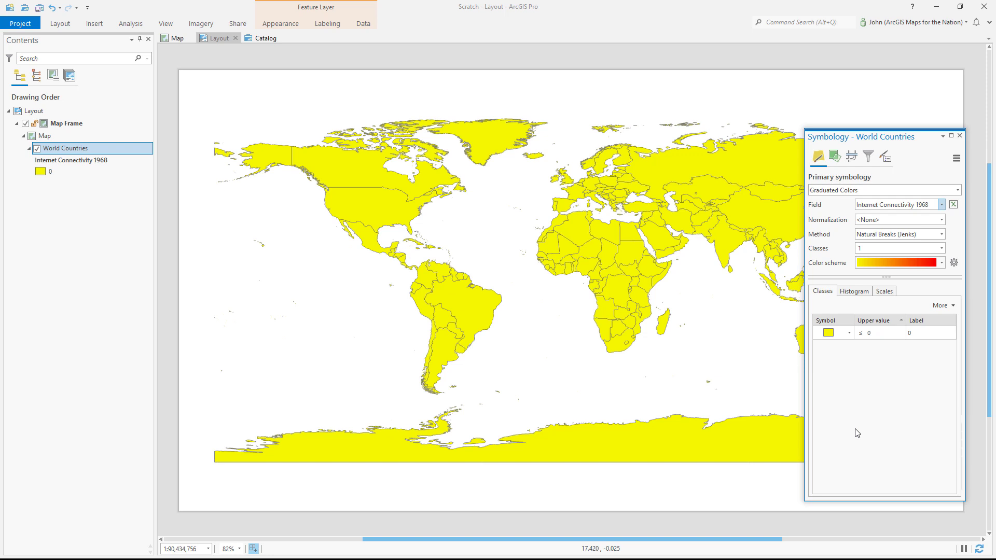
- Normalize the graduated colours by POP_EST, classify with Equal Interval, and close the Symbology pane
{"action": "left_click", "coordinate": [940, 222]}
{"action": "left_click", "coordinate": [884, 349]}
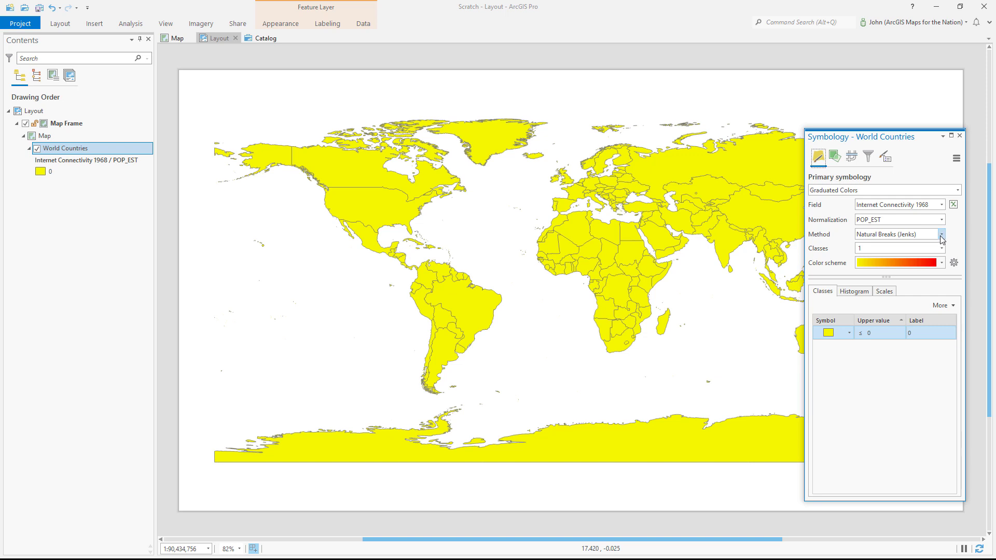
{"action": "left_click", "coordinate": [941, 235]}
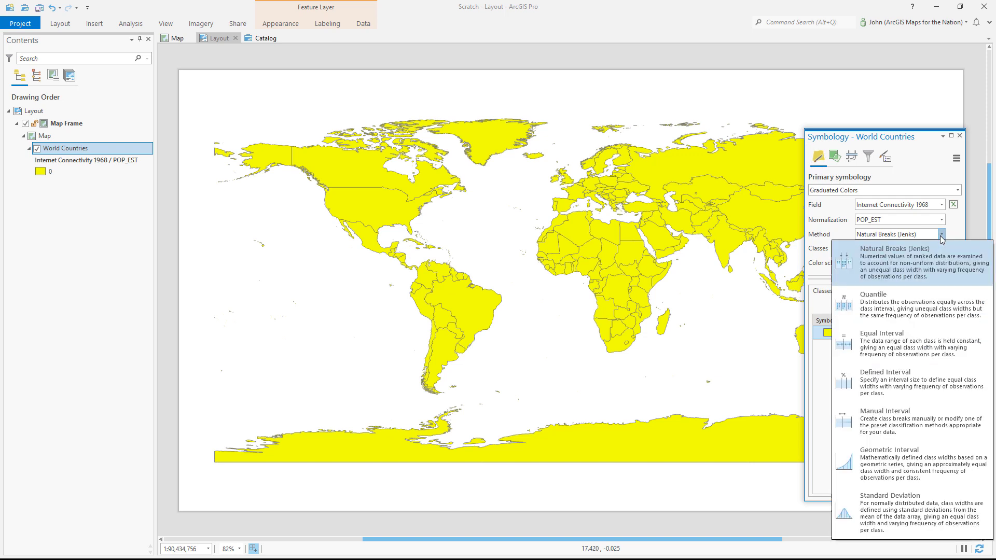
{"action": "left_click", "coordinate": [869, 343]}
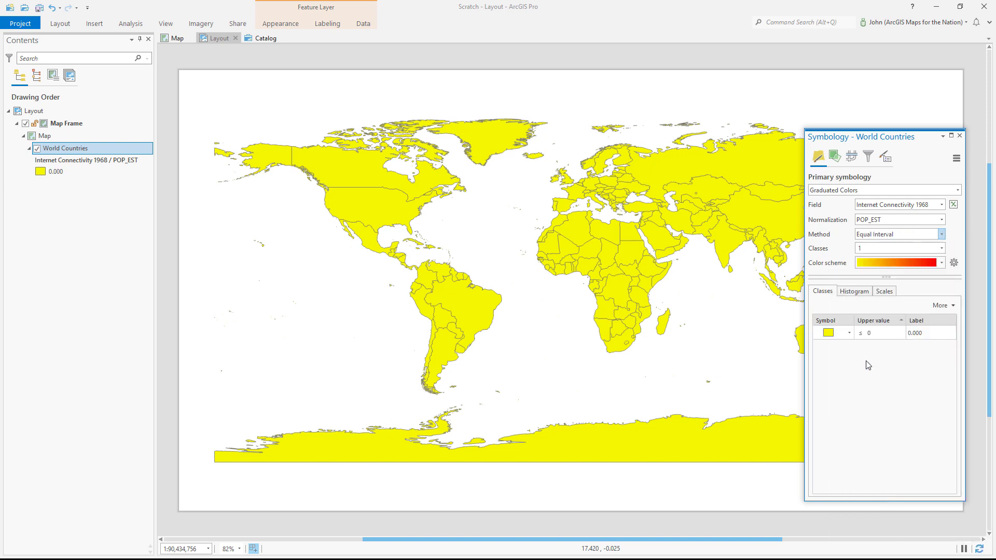
{"action": "left_click", "coordinate": [960, 136]}
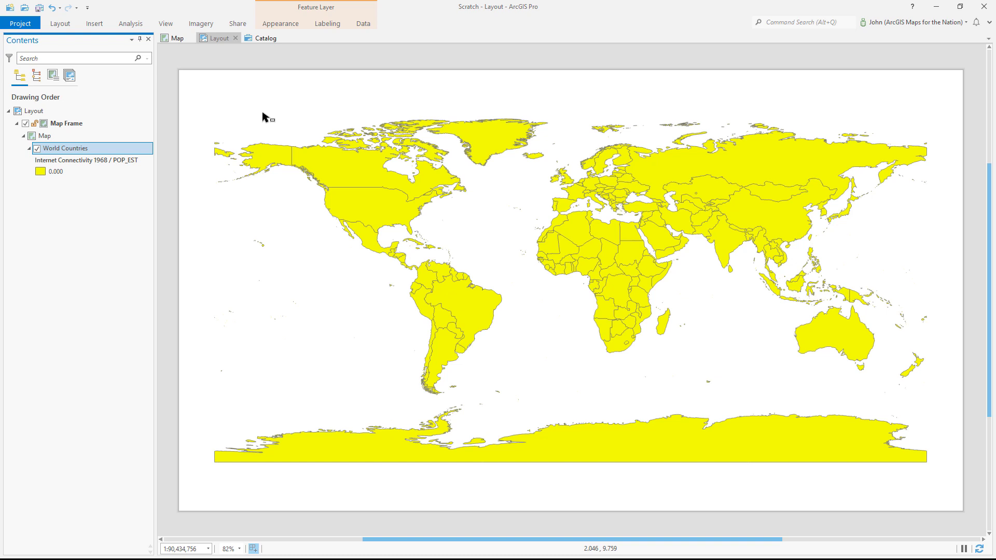
- Change the map's coordinate system to Equal Earth (world) in Map Properties, found by searching 'equal'
{"action": "left_click", "coordinate": [102, 139]}
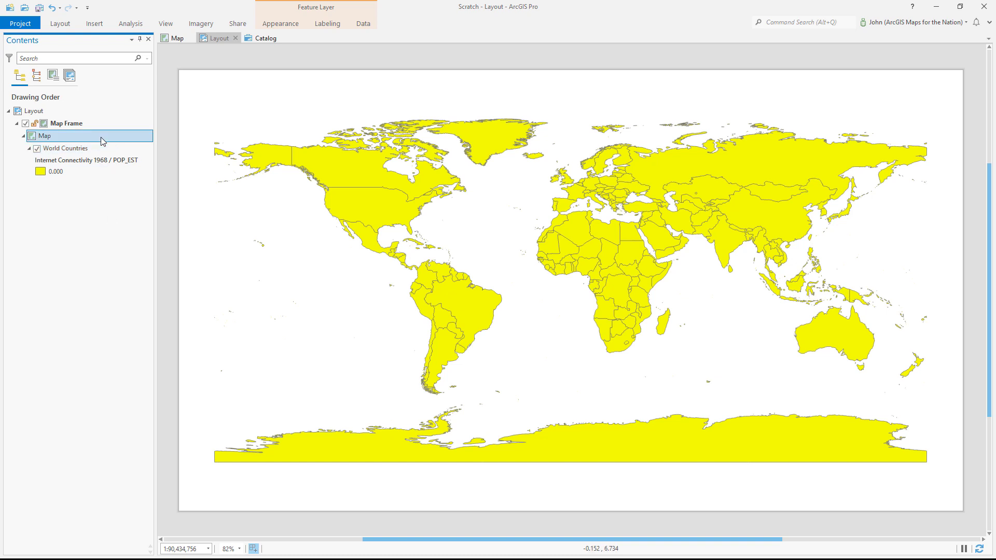
{"action": "right_click", "coordinate": [101, 140]}
{"action": "left_click", "coordinate": [116, 201]}
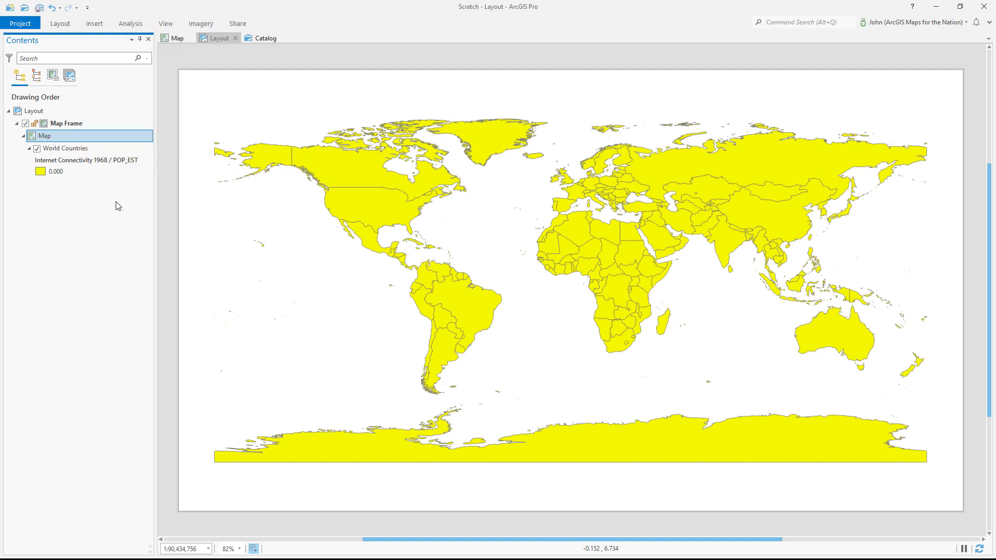
{"action": "left_click", "coordinate": [335, 242]}
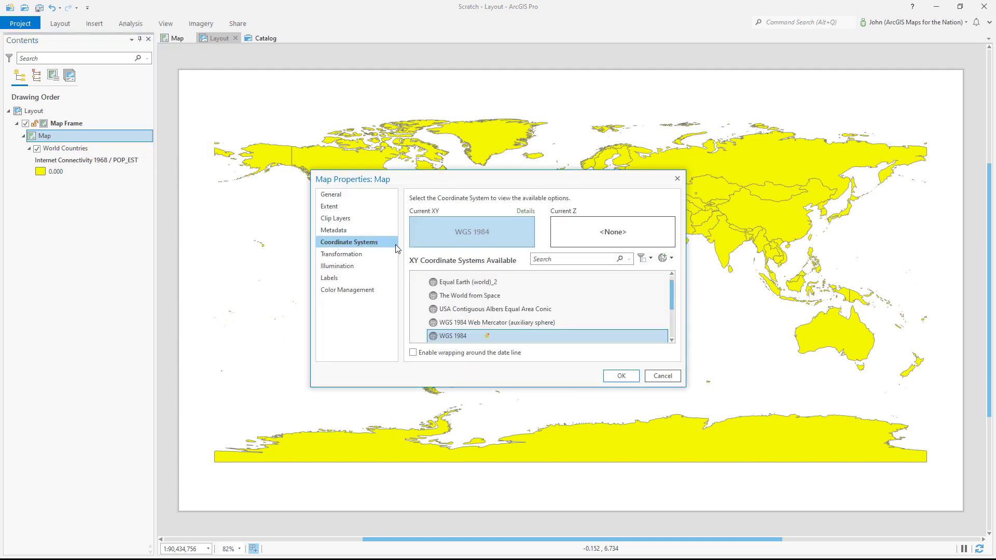
{"action": "left_click", "coordinate": [534, 260]}
{"action": "type", "text": "equal"}
{"action": "left_click", "coordinate": [456, 318]}
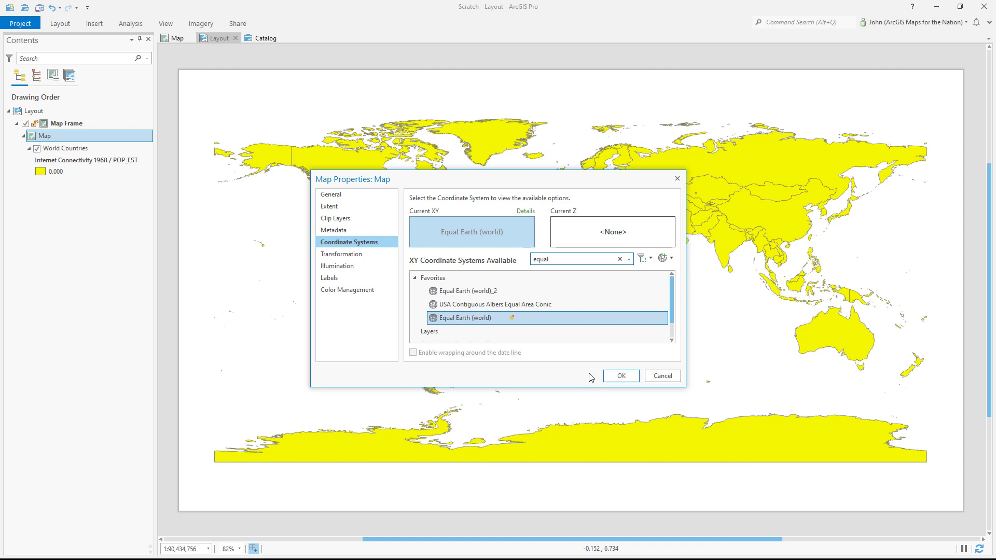
{"action": "left_click", "coordinate": [617, 376]}
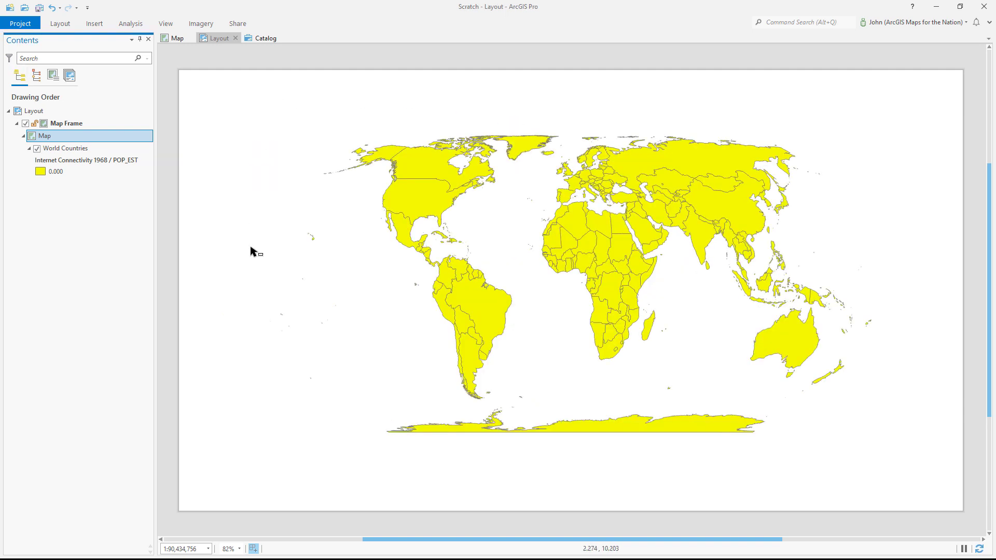
- Zoom the activated map frame in to about 1:68,155,425, then return to the layout
{"action": "right_click", "coordinate": [574, 240]}
{"action": "left_click", "coordinate": [598, 245]}
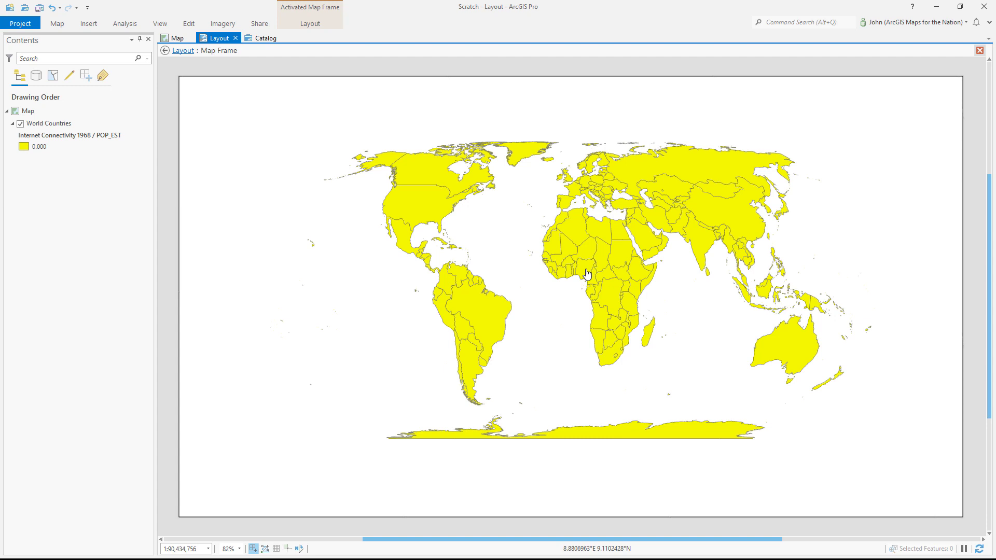
{"action": "scroll", "coordinate": [587, 274], "scroll_direction": "up", "scroll_amount": 1}
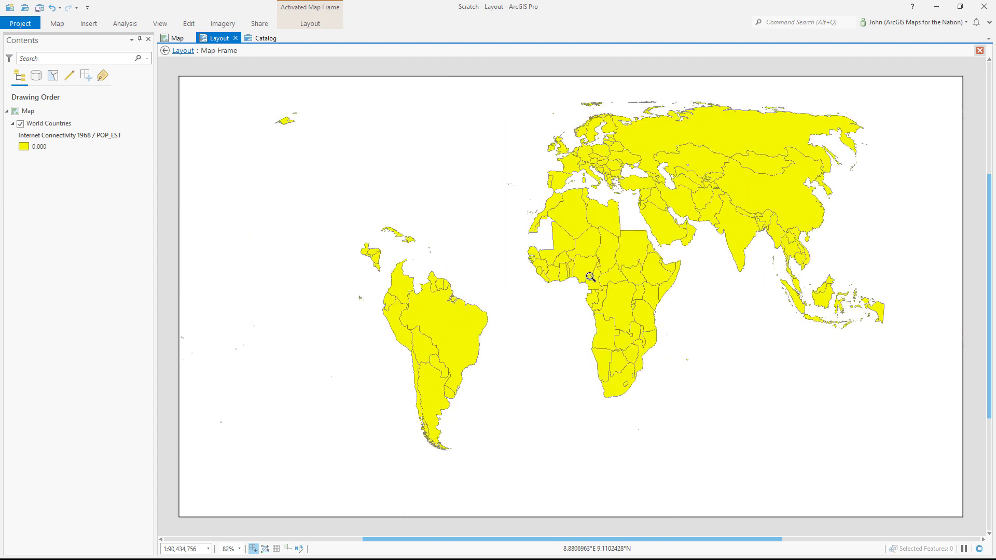
{"action": "left_click", "coordinate": [180, 54]}
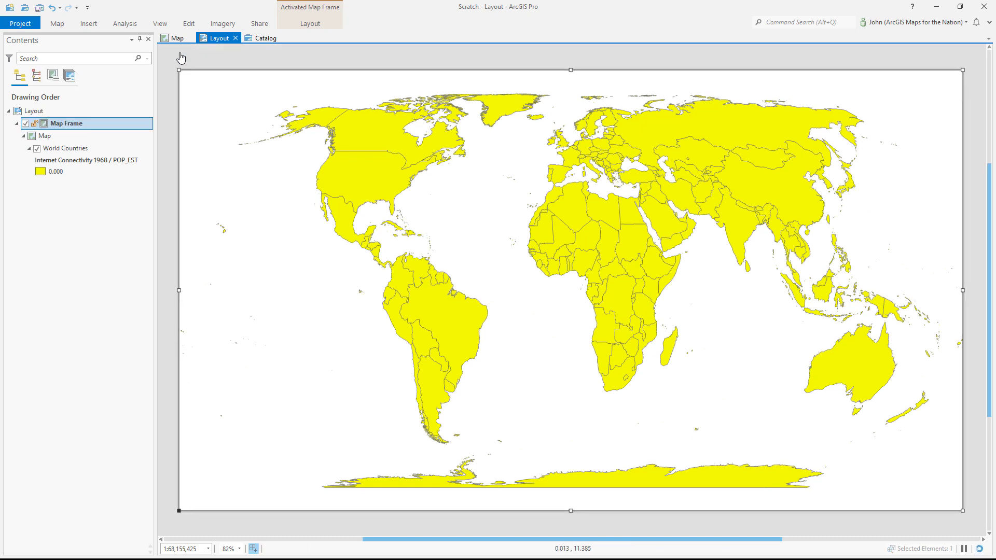
{"action": "left_click", "coordinate": [181, 57]}
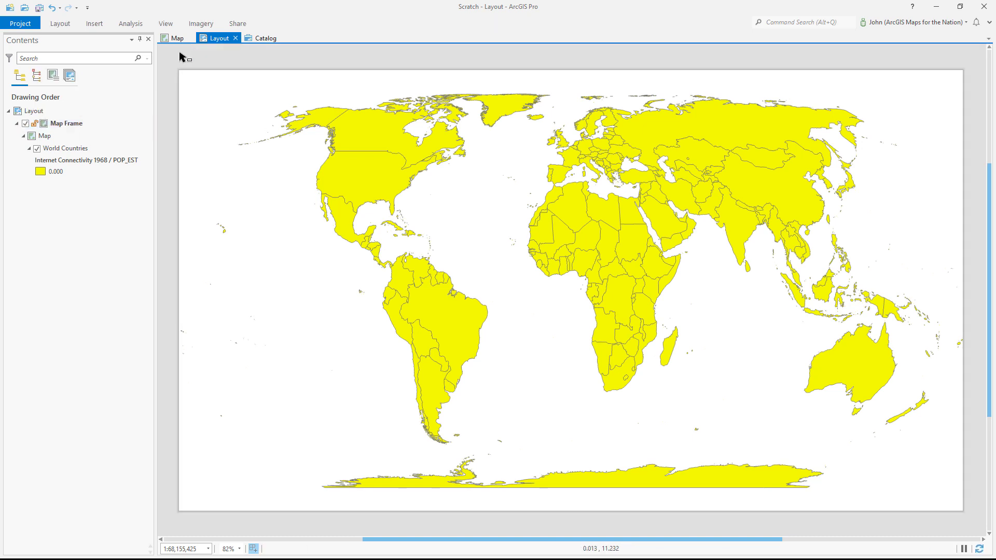
- Place a legend for the World Countries layer on the layout
{"action": "left_click", "coordinate": [68, 150]}
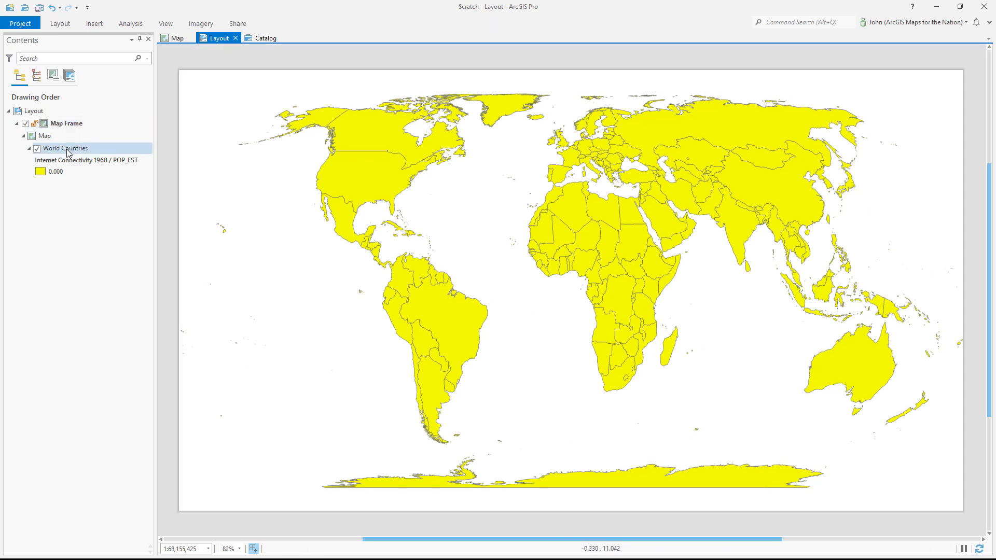
{"action": "left_click", "coordinate": [96, 26]}
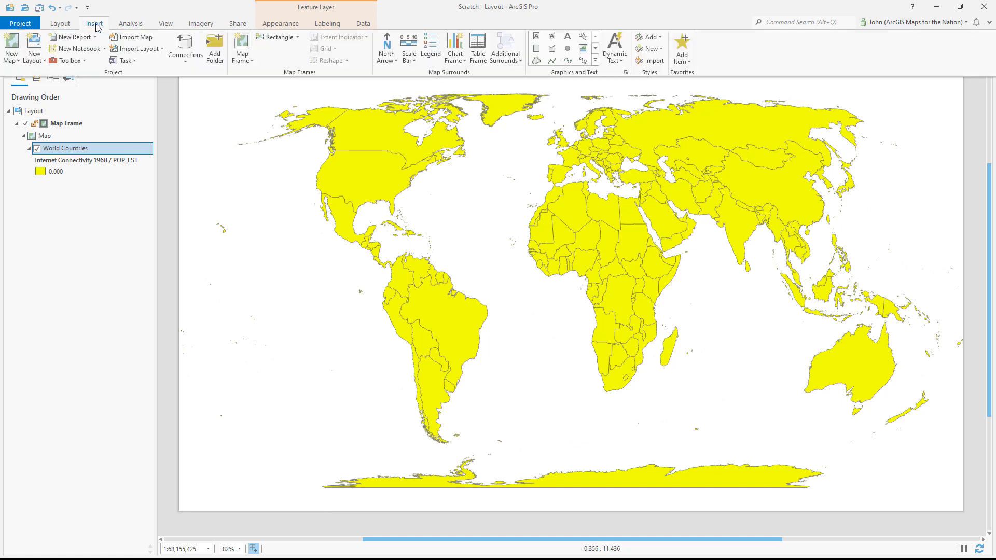
{"action": "left_click", "coordinate": [430, 48]}
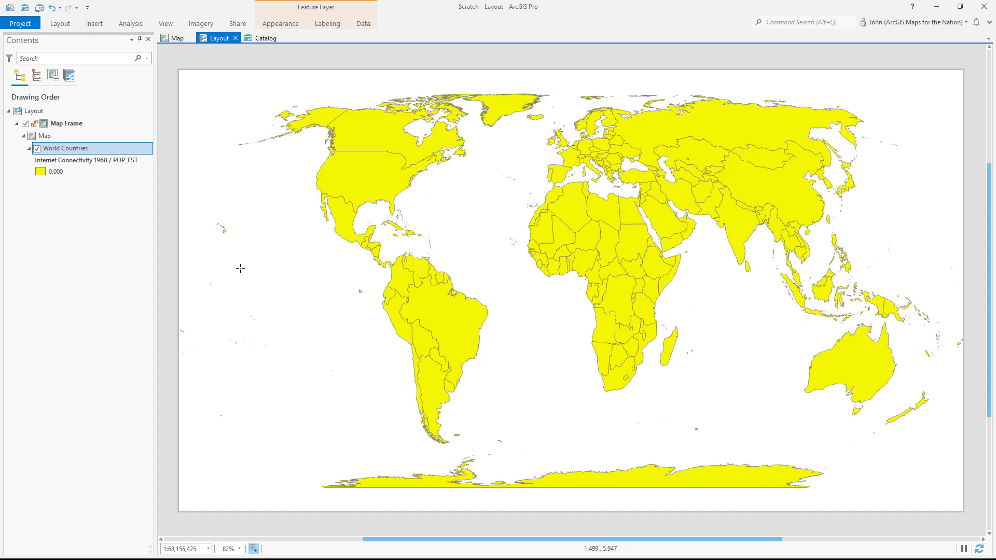
{"action": "left_click", "coordinate": [240, 268]}
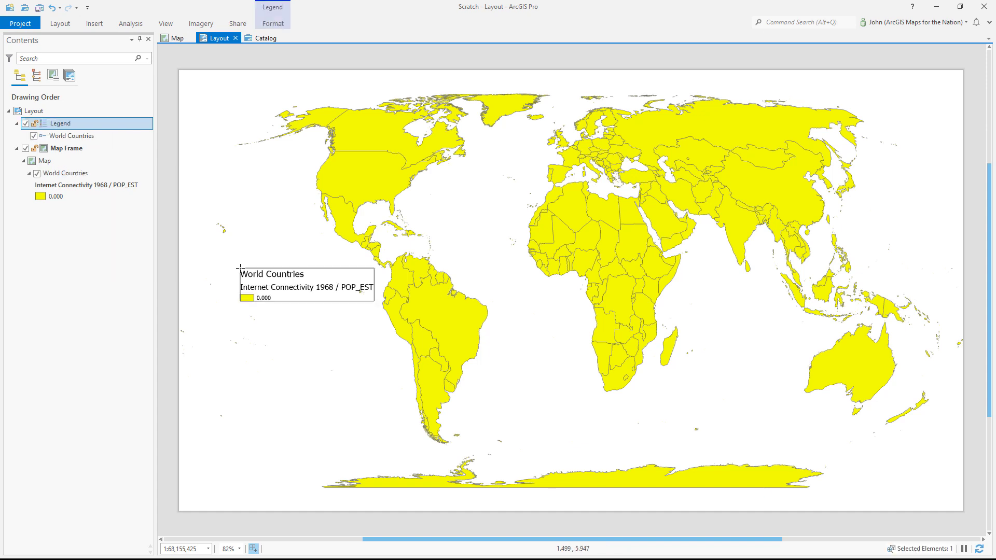
- Hide the World Countries layer name in the legend item's properties
{"action": "right_click", "coordinate": [250, 272]}
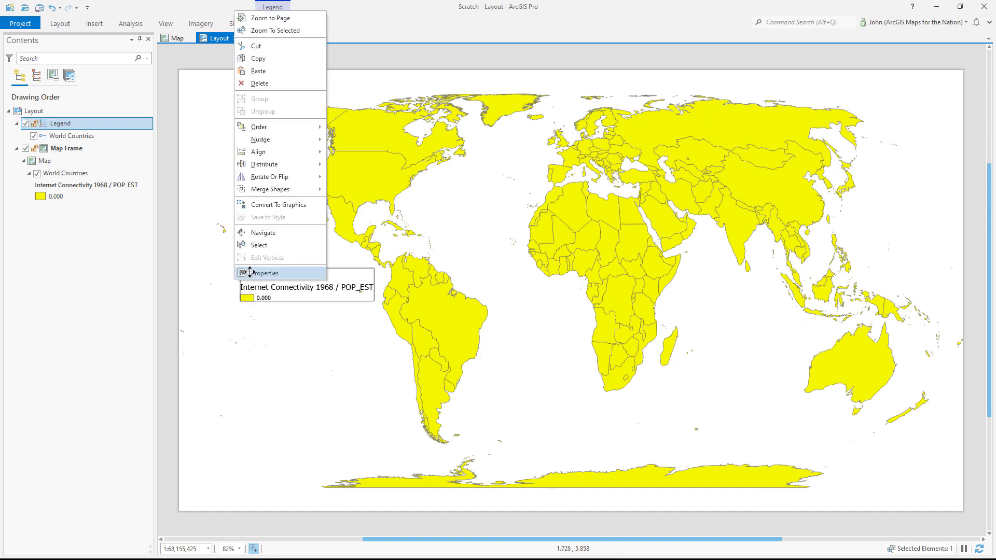
{"action": "left_click", "coordinate": [252, 273]}
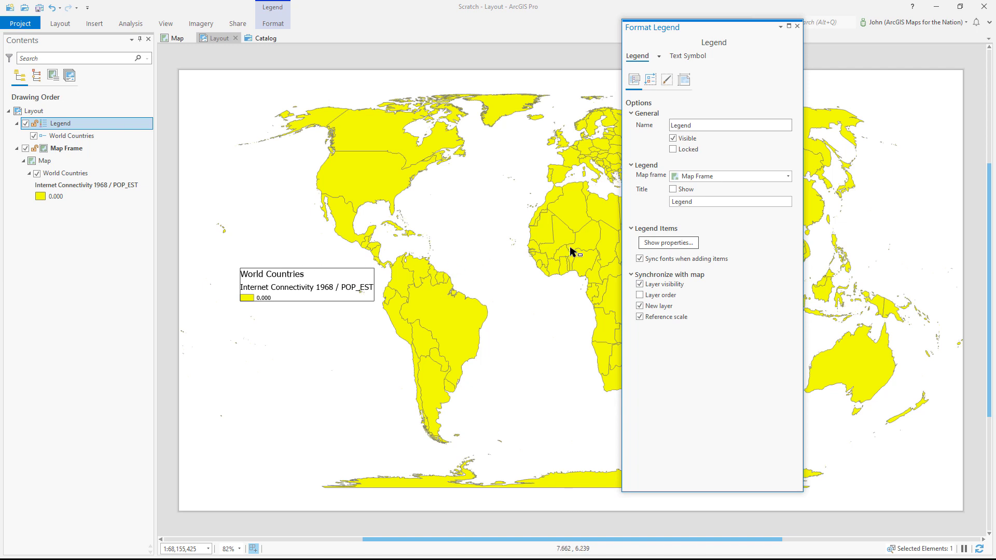
{"action": "left_click", "coordinate": [669, 246]}
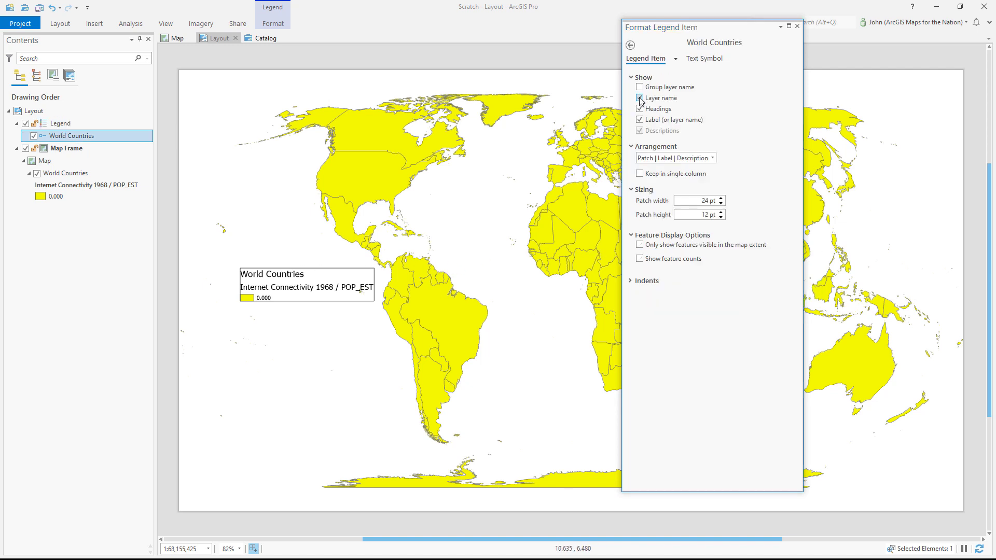
{"action": "left_click", "coordinate": [640, 98]}
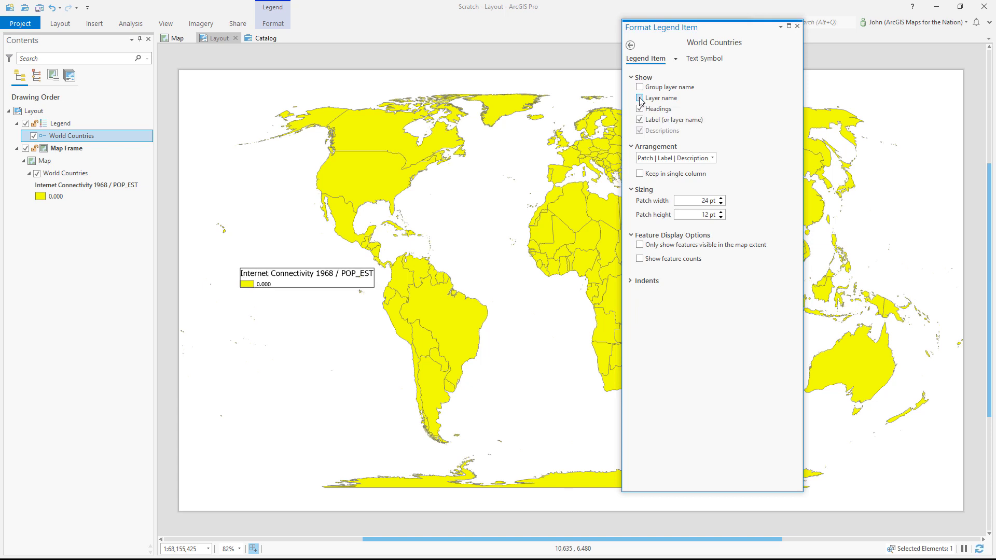
{"action": "left_click", "coordinate": [630, 46]}
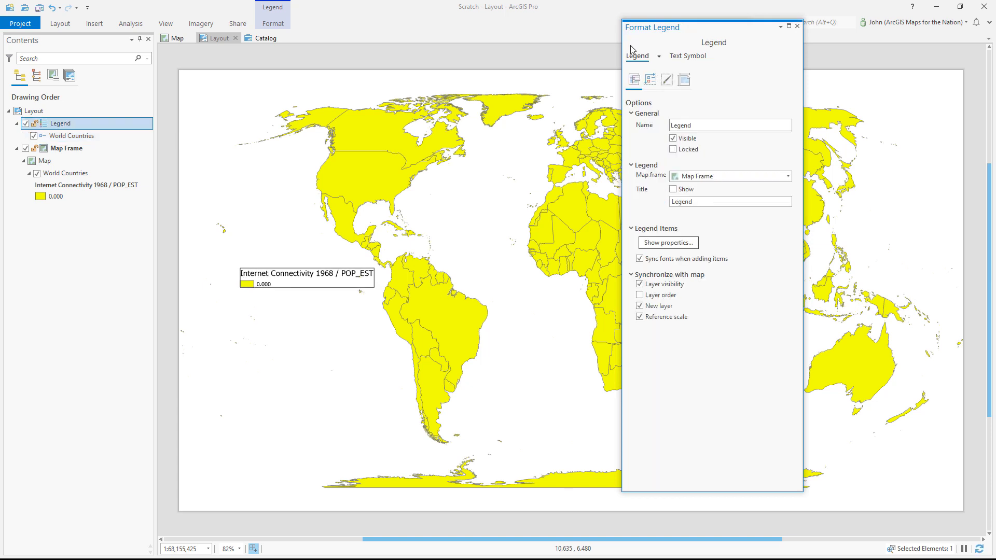
- Convert the legend to graphics and change the heading to 'Internet Connectivity in 1968, by Population'
{"action": "right_click", "coordinate": [349, 275]}
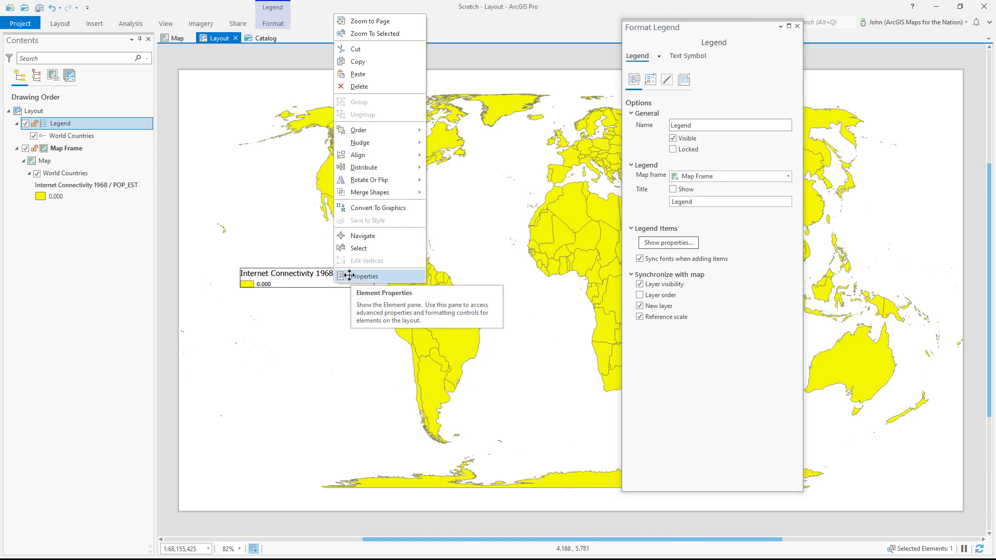
{"action": "left_click", "coordinate": [363, 208]}
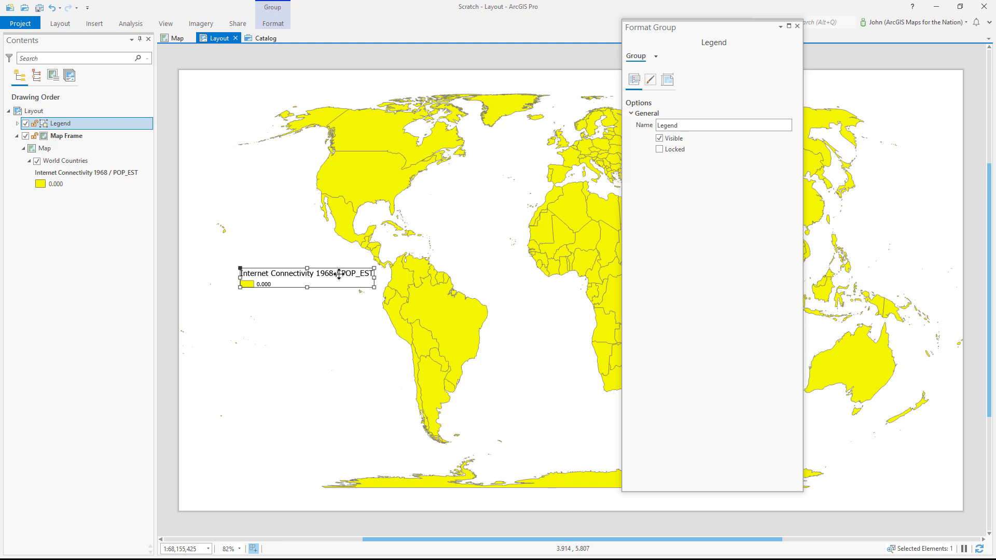
{"action": "left_click", "coordinate": [17, 124]}
{"action": "left_click", "coordinate": [84, 136]}
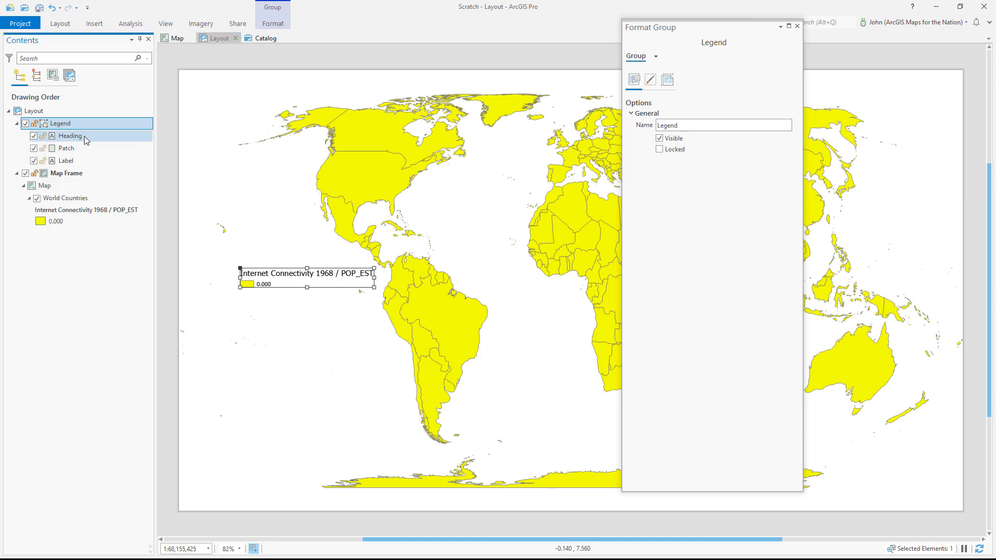
{"action": "left_click_drag", "start_coordinate": [711, 149], "coordinate": [755, 154]}
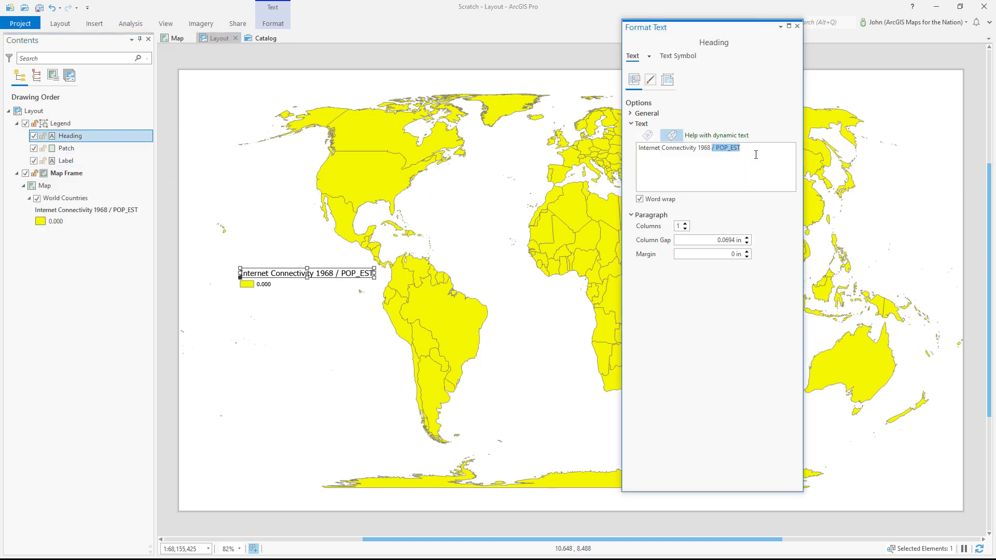
{"action": "type", "text": "by Population"}
{"action": "left_click", "coordinate": [709, 149]}
{"action": "type", "text": ",in"}
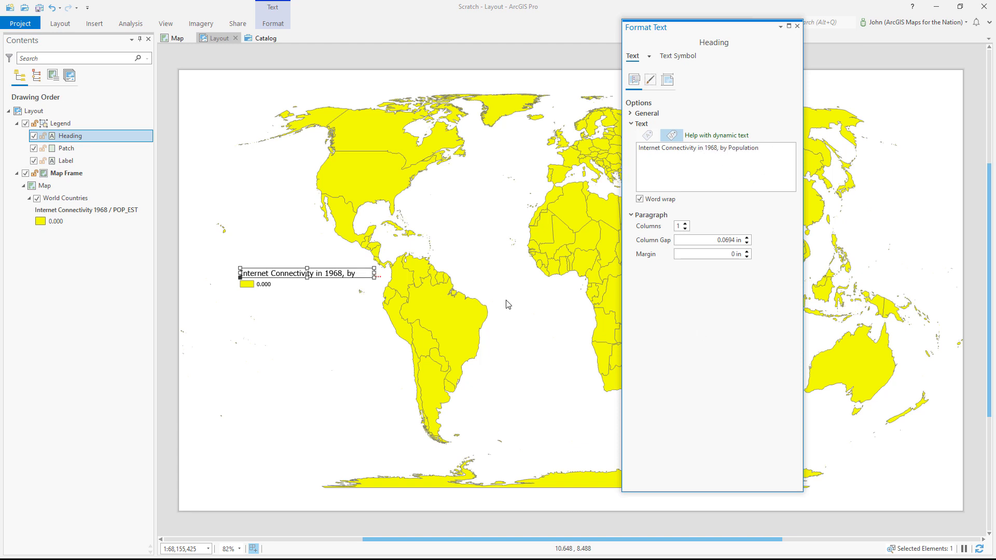
- Widen the heading onto one line and move the legend to the layout's lower left
{"action": "left_click_drag", "start_coordinate": [373, 274], "coordinate": [403, 273]}
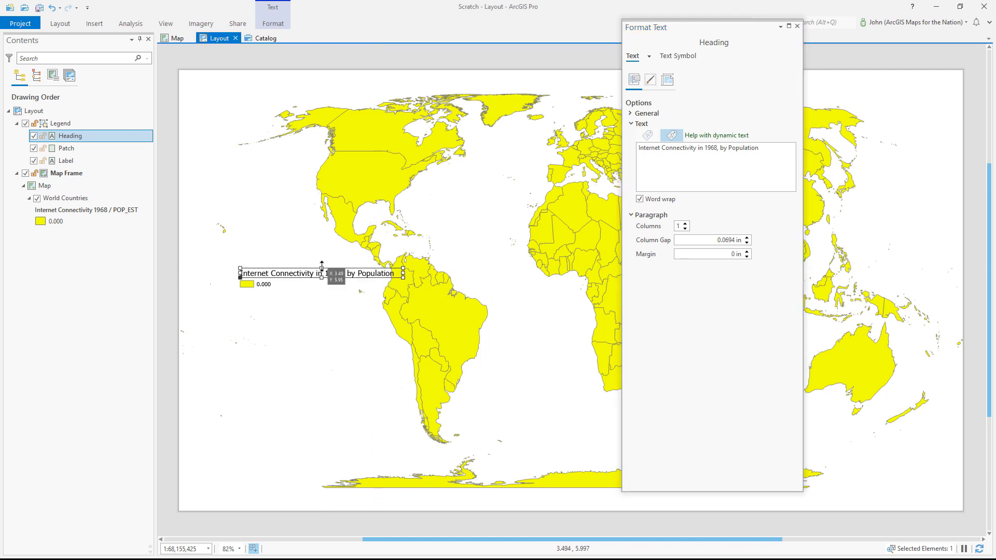
{"action": "left_click_drag", "start_coordinate": [319, 263], "coordinate": [319, 262]}
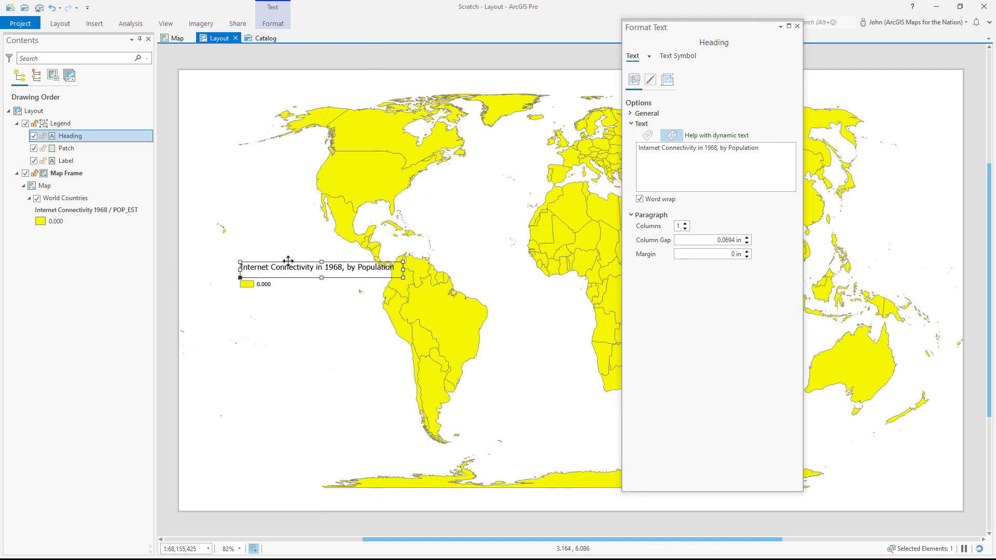
{"action": "left_click", "coordinate": [797, 26]}
{"action": "left_click", "coordinate": [254, 288]}
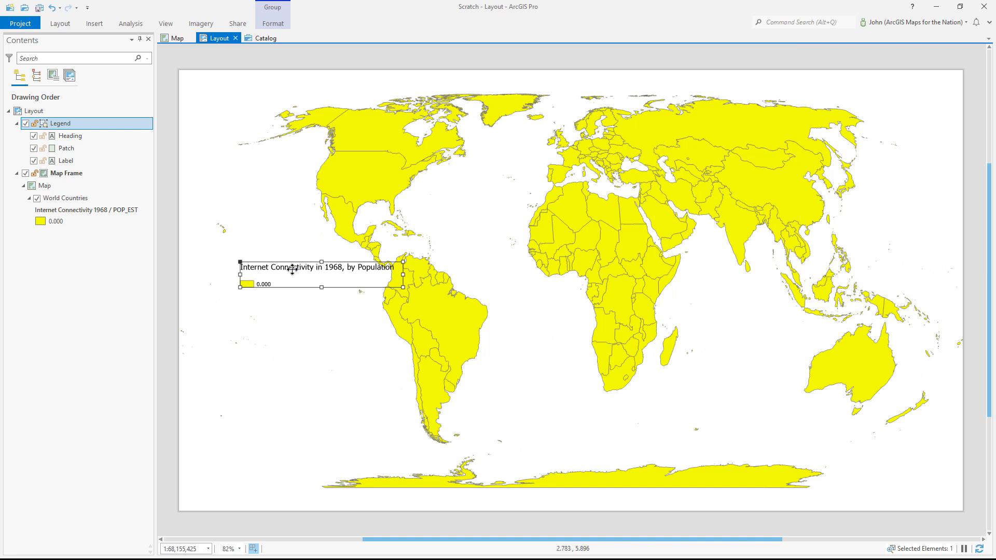
{"action": "left_click_drag", "start_coordinate": [291, 274], "coordinate": [282, 422]}
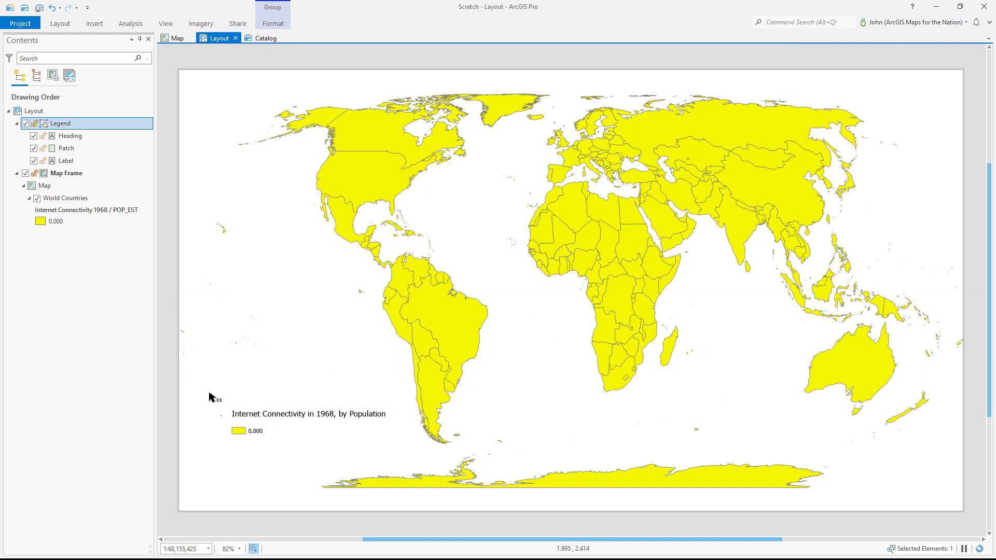
{"action": "left_click", "coordinate": [169, 398]}
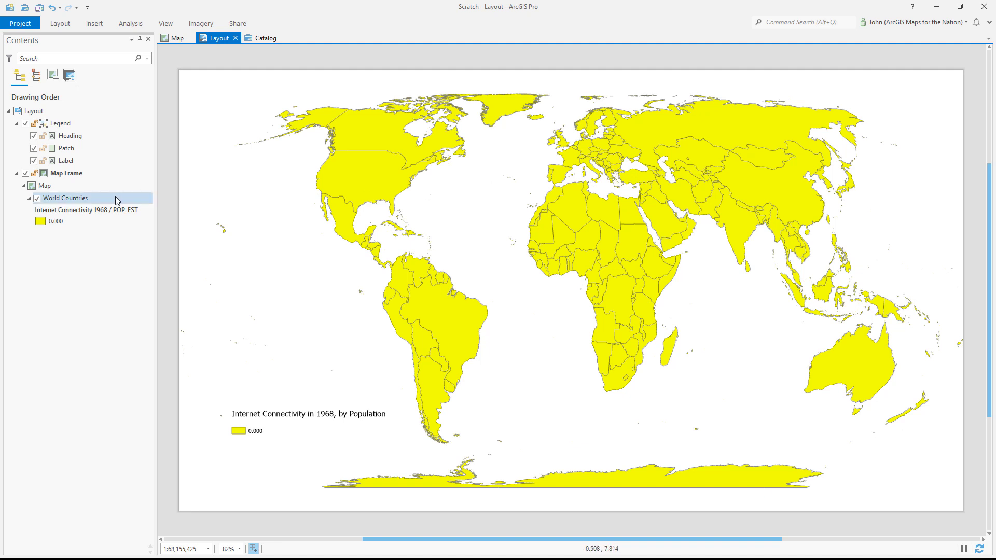
- Turn on labels for World Countries, labelling each country by Internet Connectivity 1968
{"action": "left_click", "coordinate": [105, 203]}
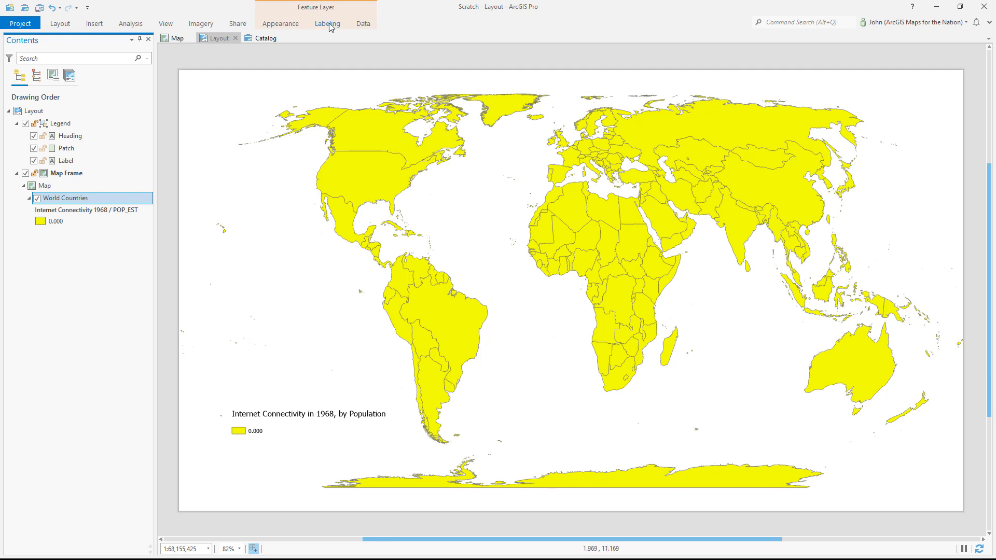
{"action": "left_click", "coordinate": [329, 25]}
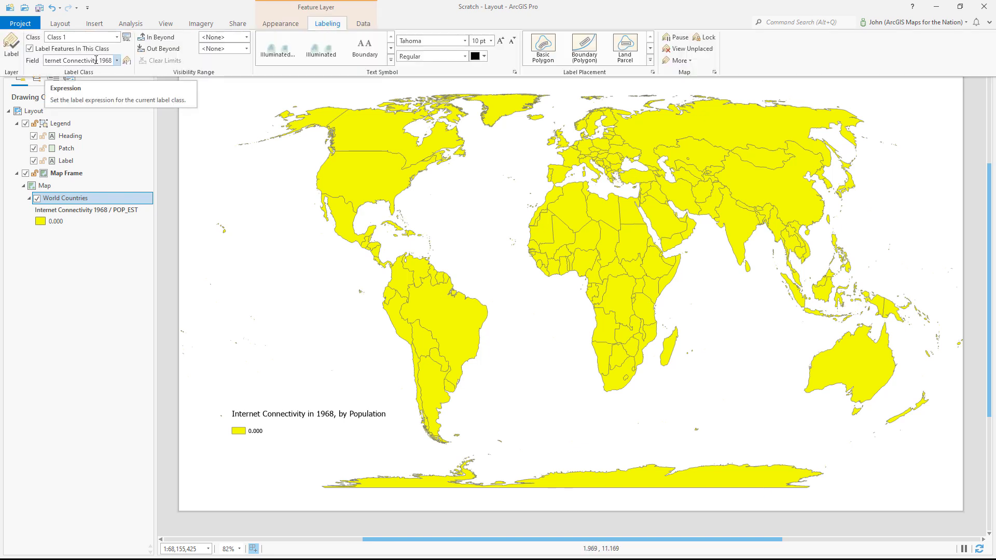
{"action": "left_click", "coordinate": [10, 50]}
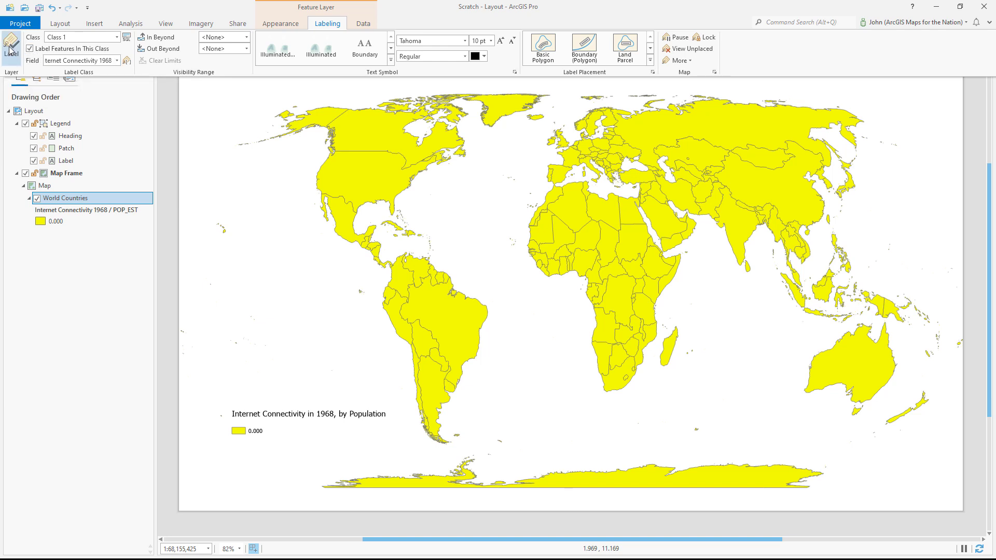